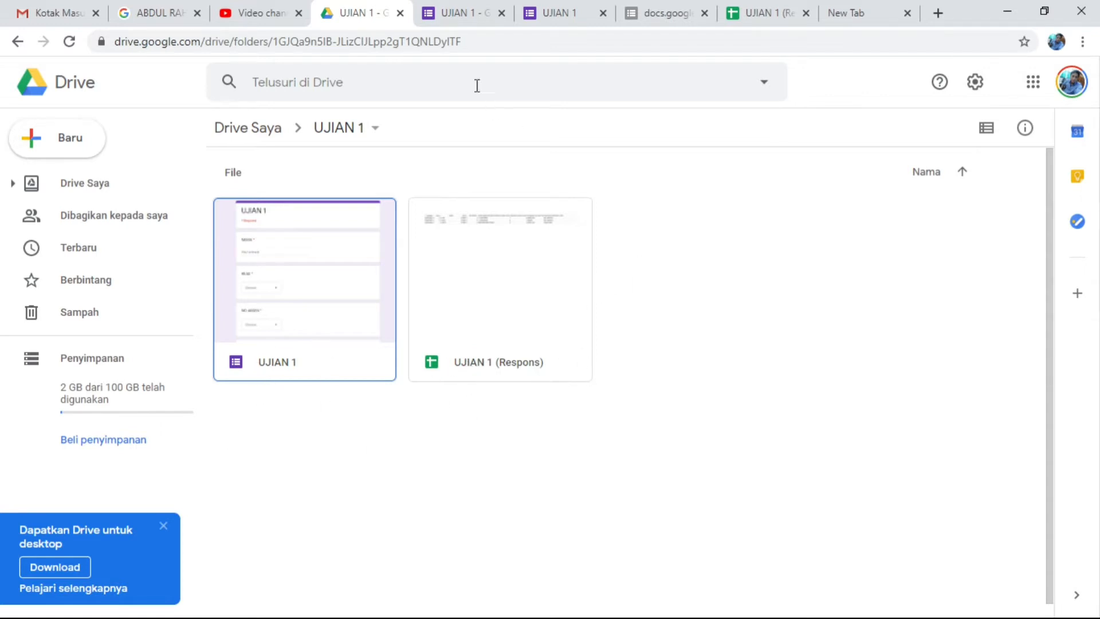
Step: Review the questions of the UJIAN 1 form in Google Forms and the existing entries in the UJIAN 1 (Respons) spreadsheet
left_click(456, 16)
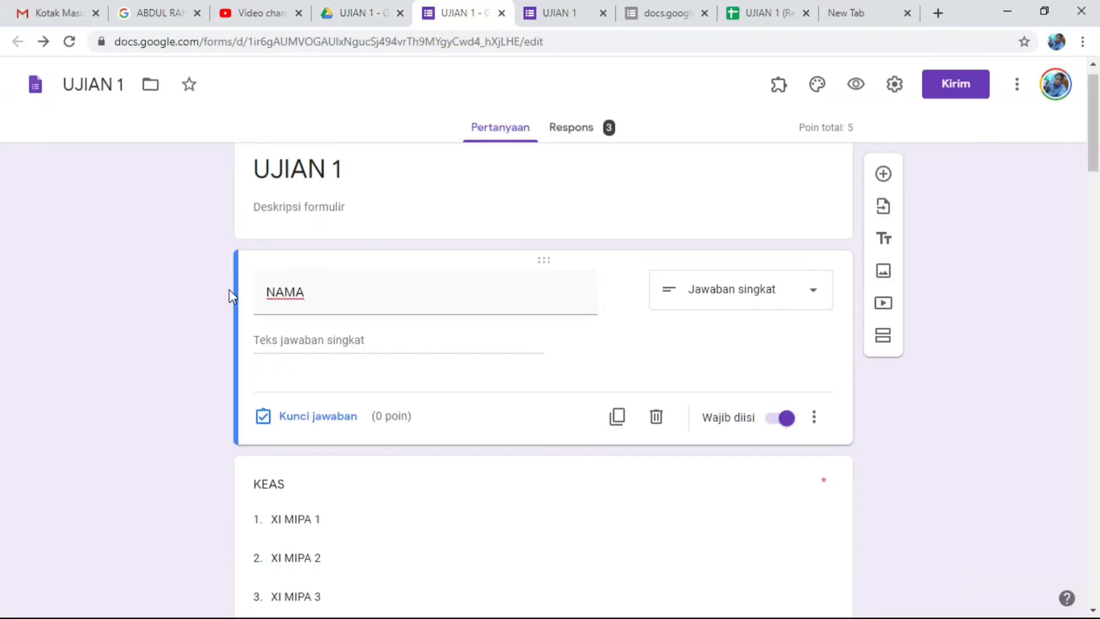
scroll(303, 313, "down", 10)
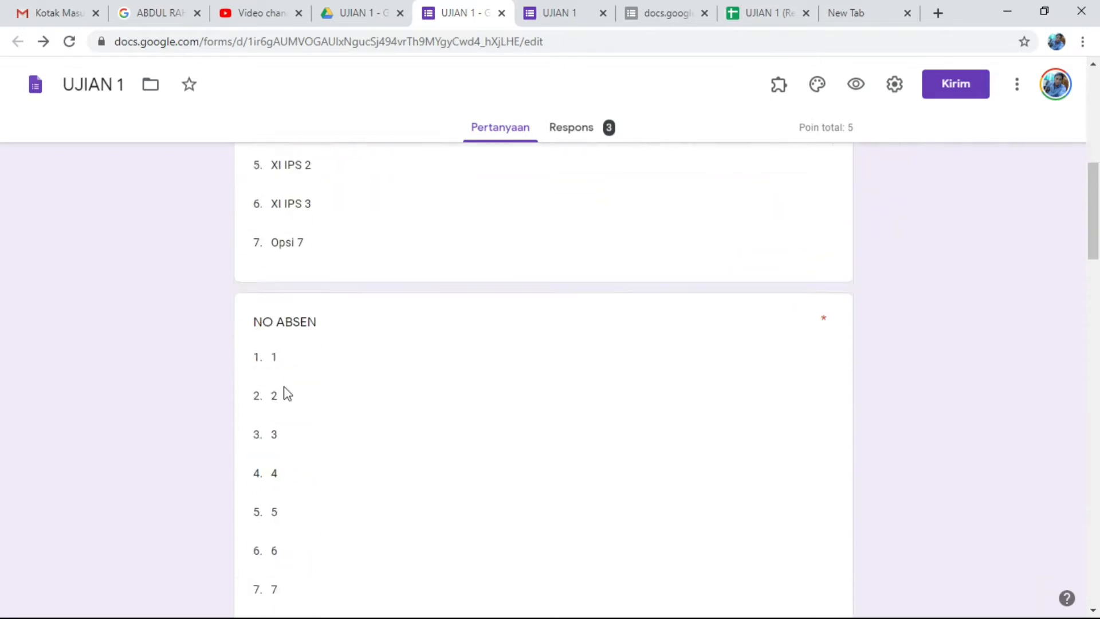
scroll(317, 405, "down", 20)
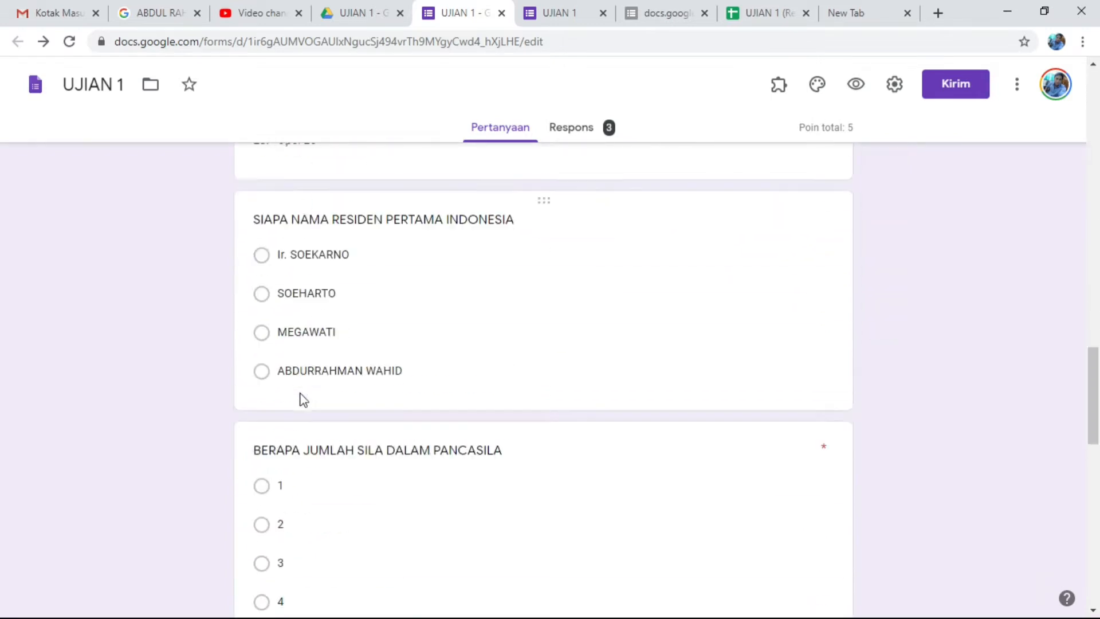
scroll(335, 351, "down", 7)
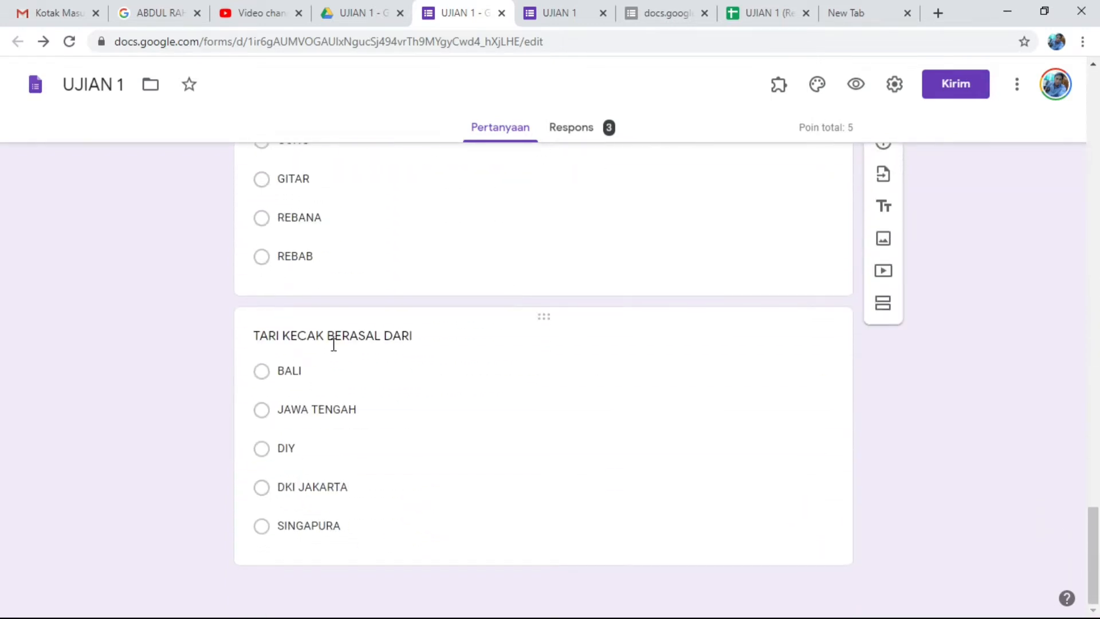
scroll(335, 373, "up", 20)
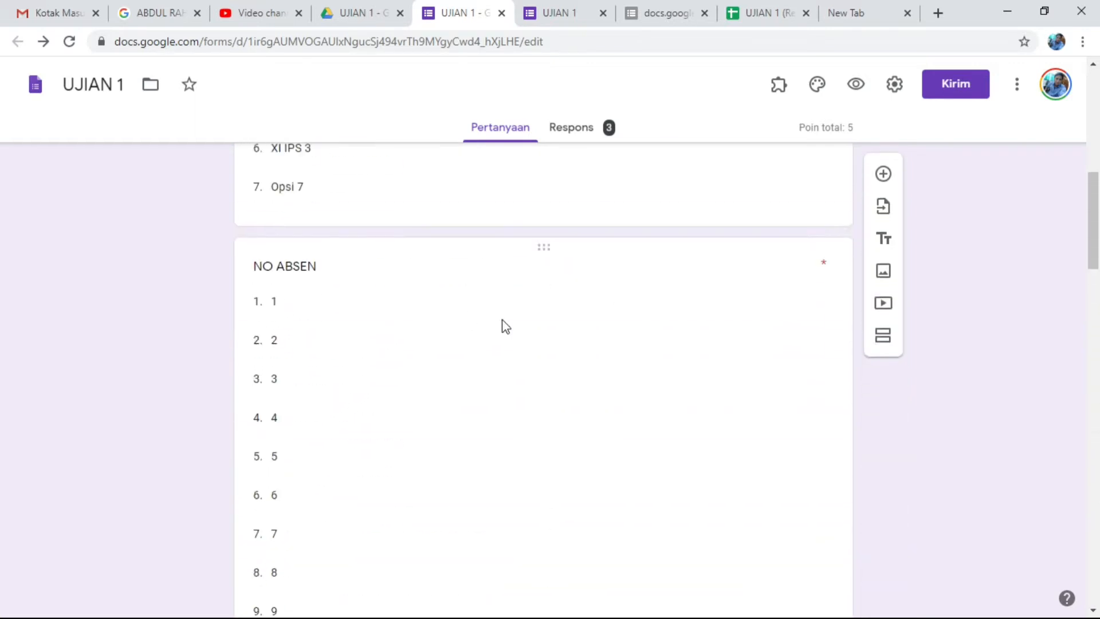
scroll(504, 324, "up", 8)
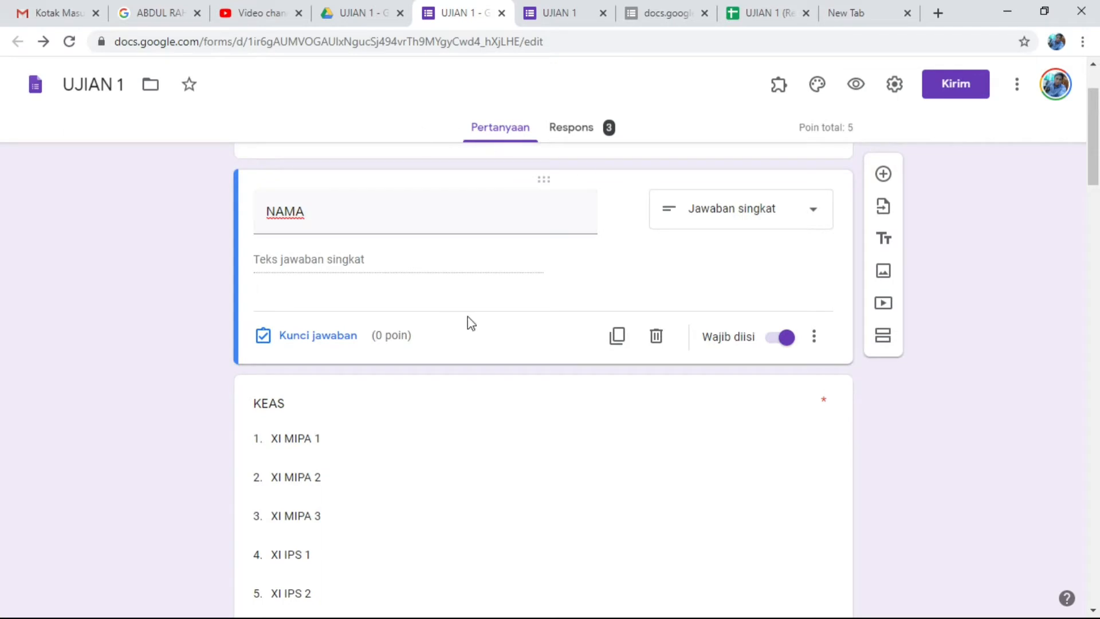
scroll(174, 351, "up", 2)
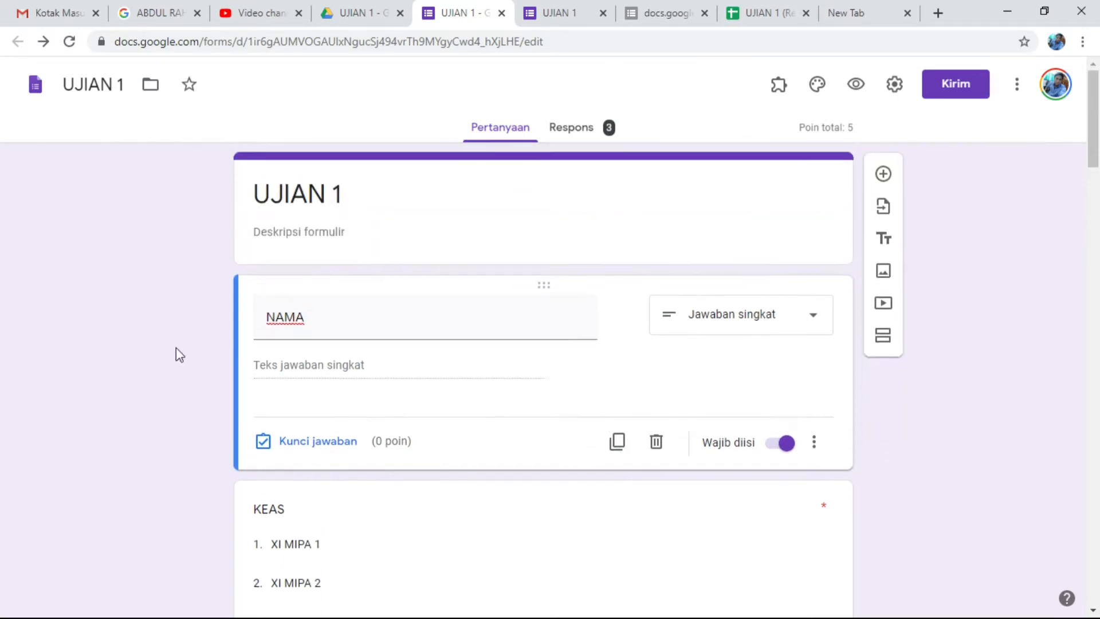
scroll(447, 363, "down", 8)
scroll(452, 380, "down", 5)
scroll(160, 373, "up", 12)
left_click(553, 13)
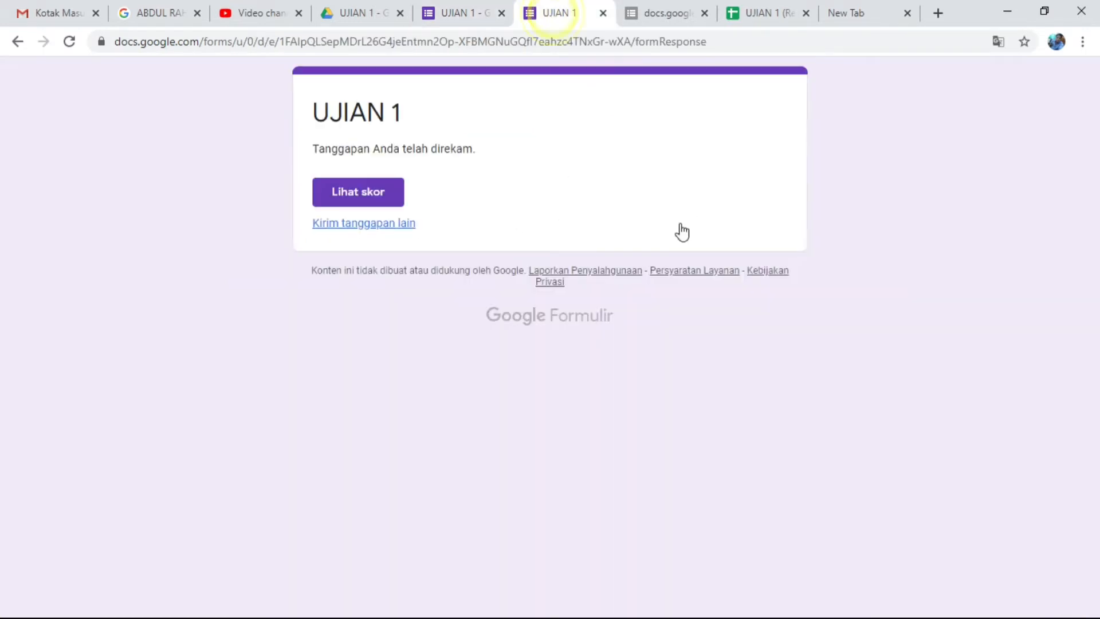
left_click(768, 14)
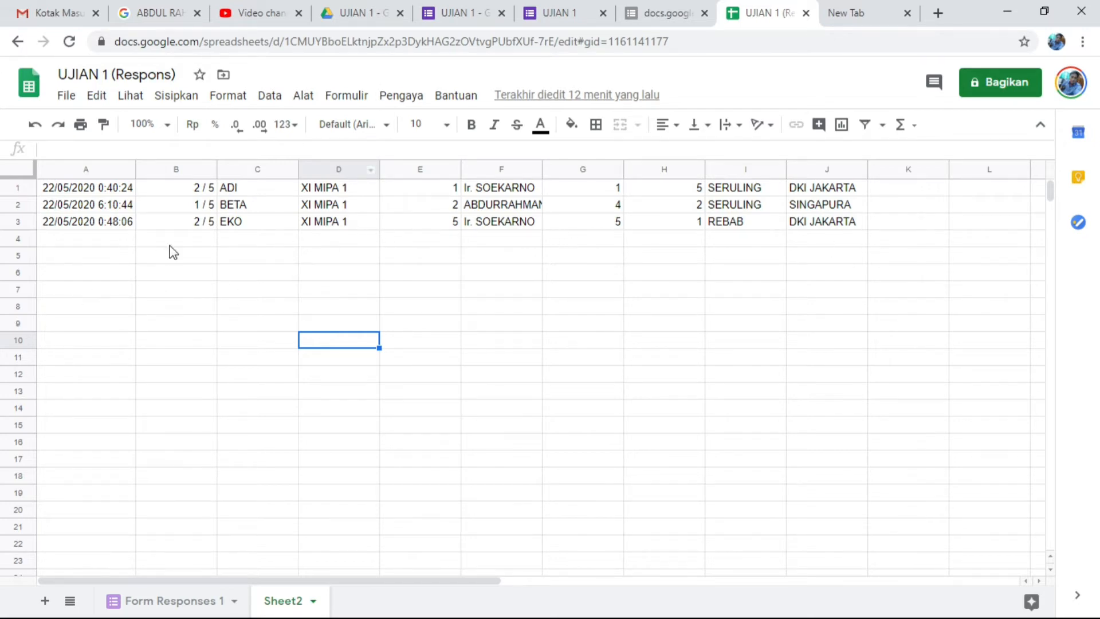
Step: Start another response to the UJIAN 1 form, entering the student's name, class XI MIPA 1 and attendance number 3
left_click(559, 16)
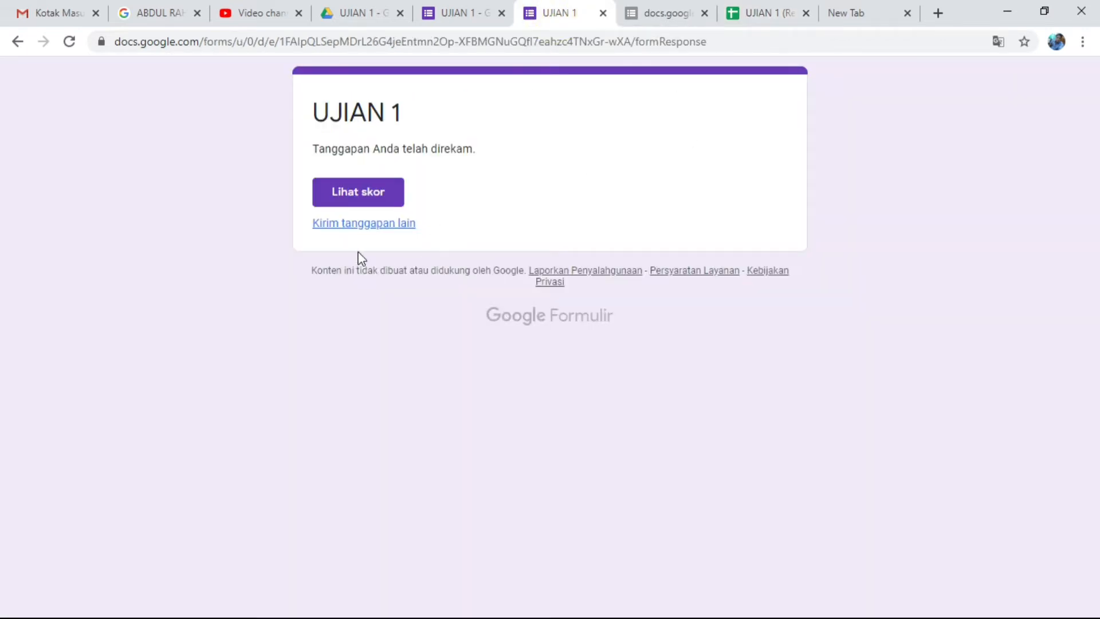
left_click(358, 226)
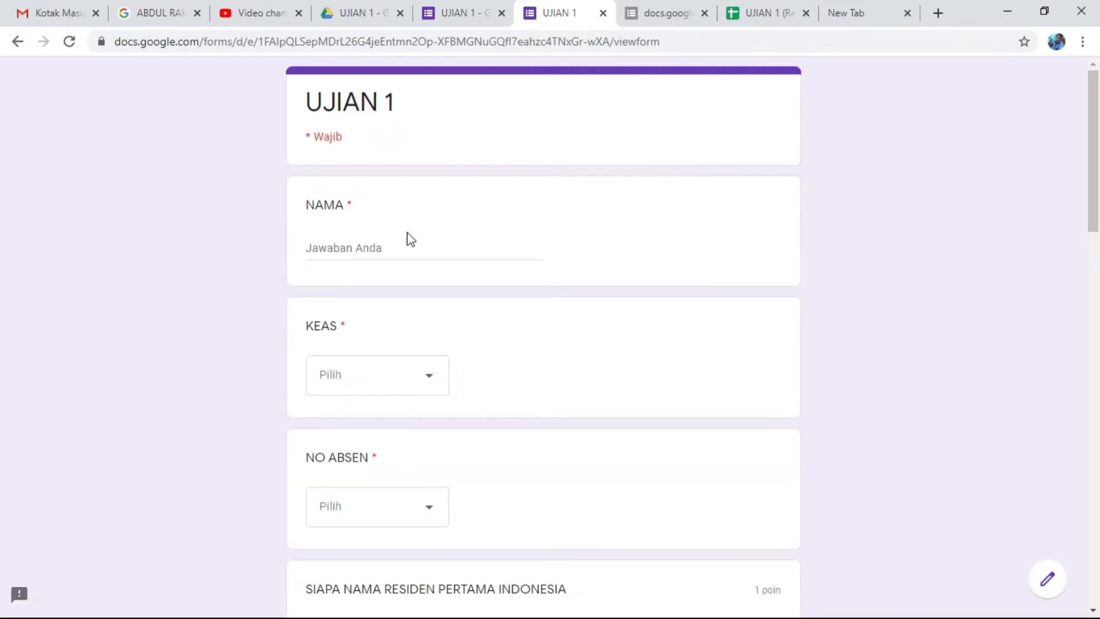
left_click(347, 247)
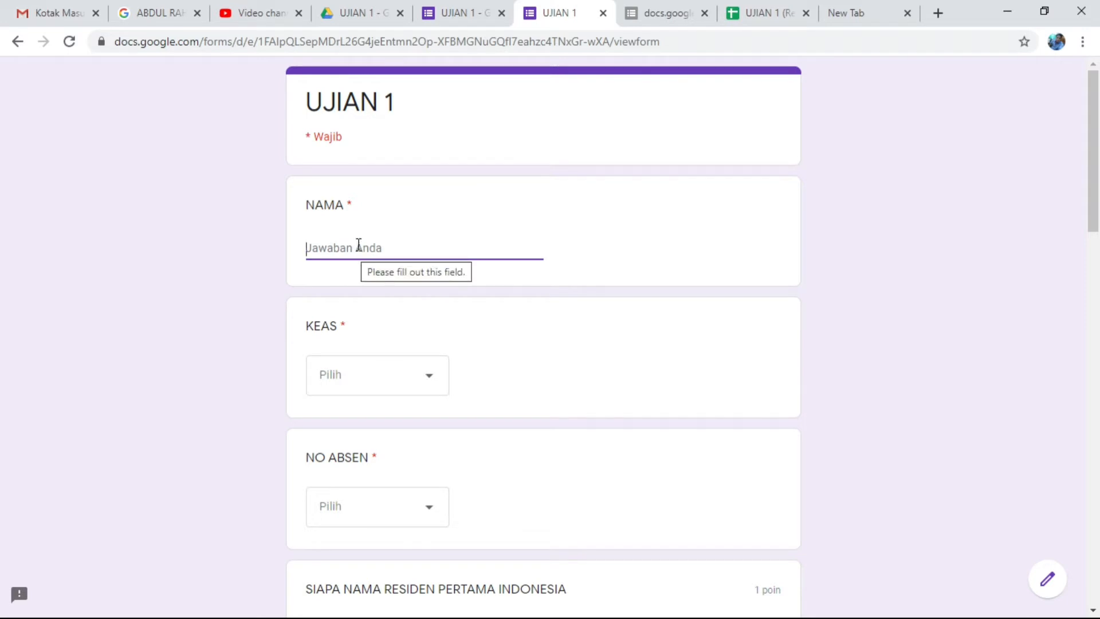
type("c")
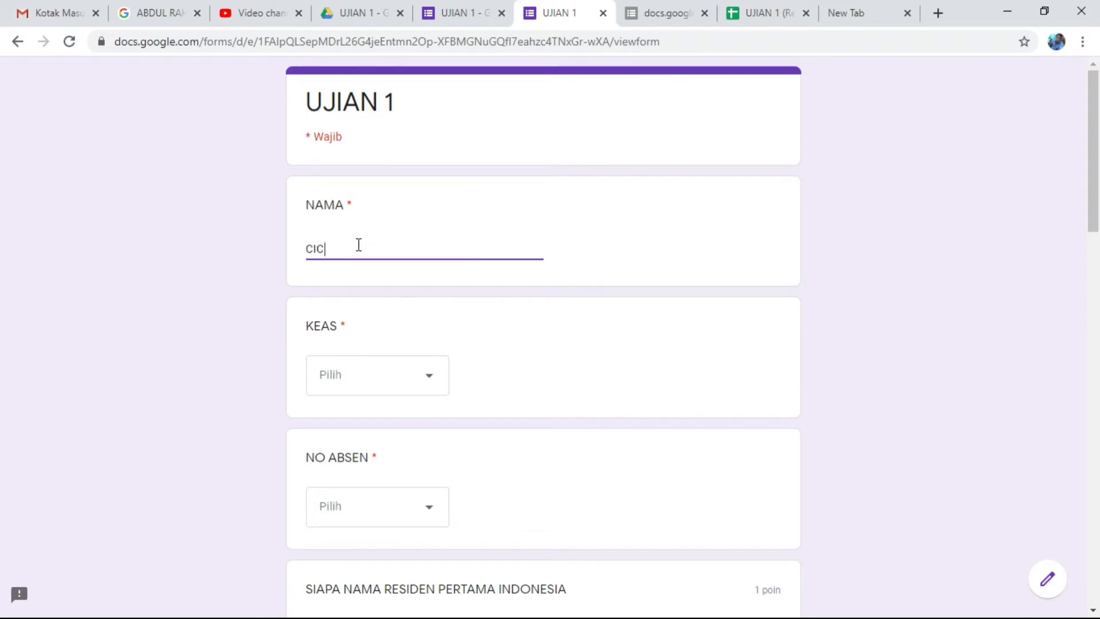
left_click(427, 384)
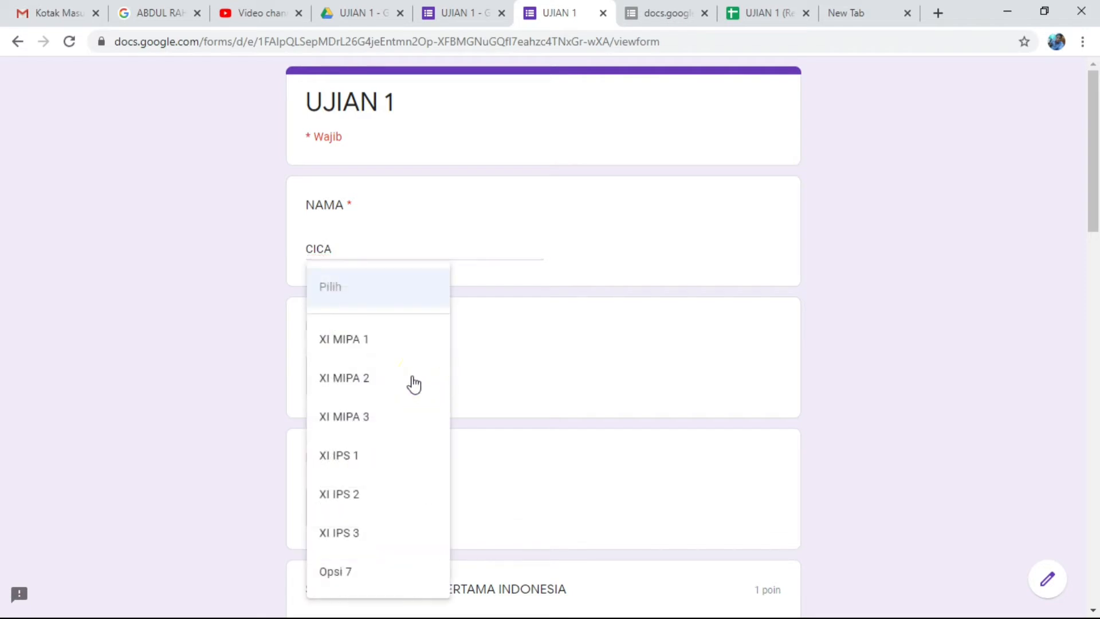
left_click(357, 347)
scroll(393, 445, "down", 4)
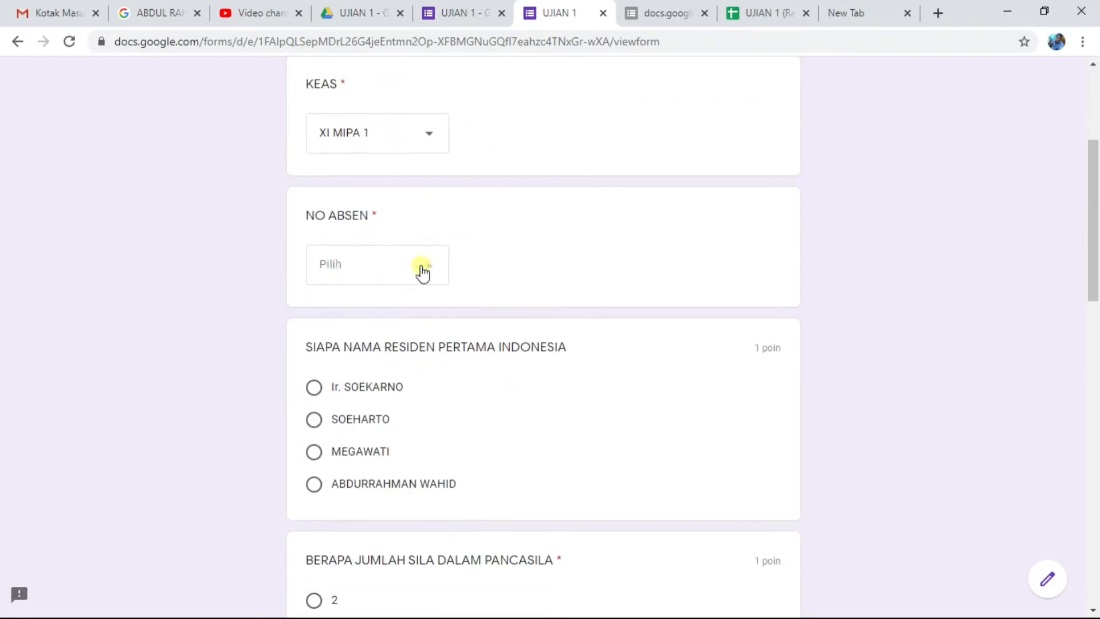
left_click(422, 272)
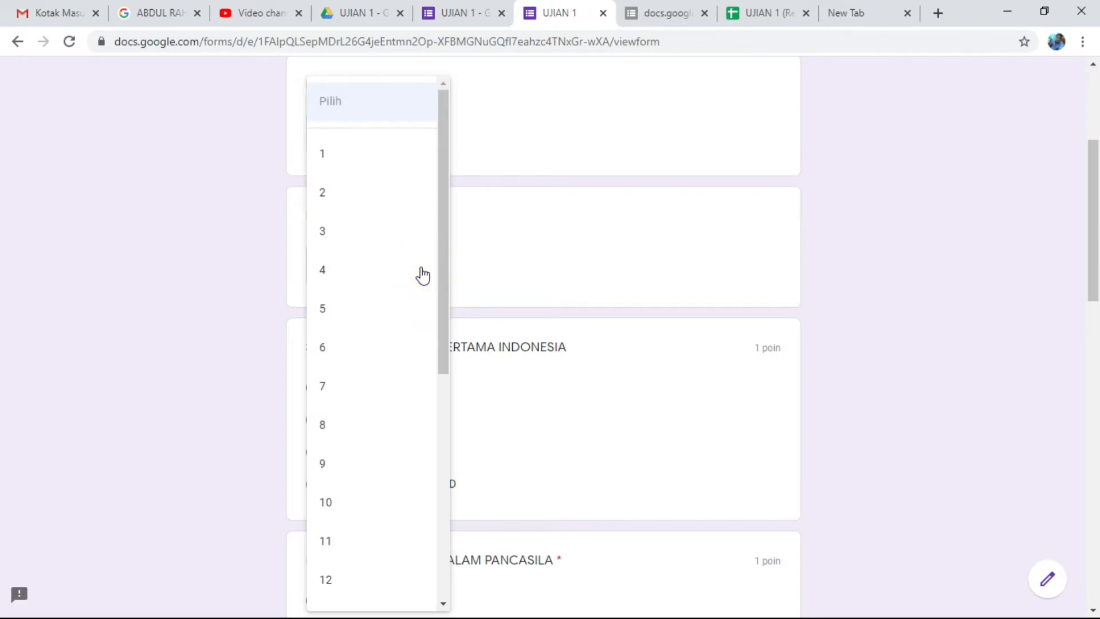
left_click(372, 230)
Step: Answer the five quiz questions with SOEHARTO, 5, 3, GITAR and BALI in order, and submit the form
scroll(324, 262, "down", 3)
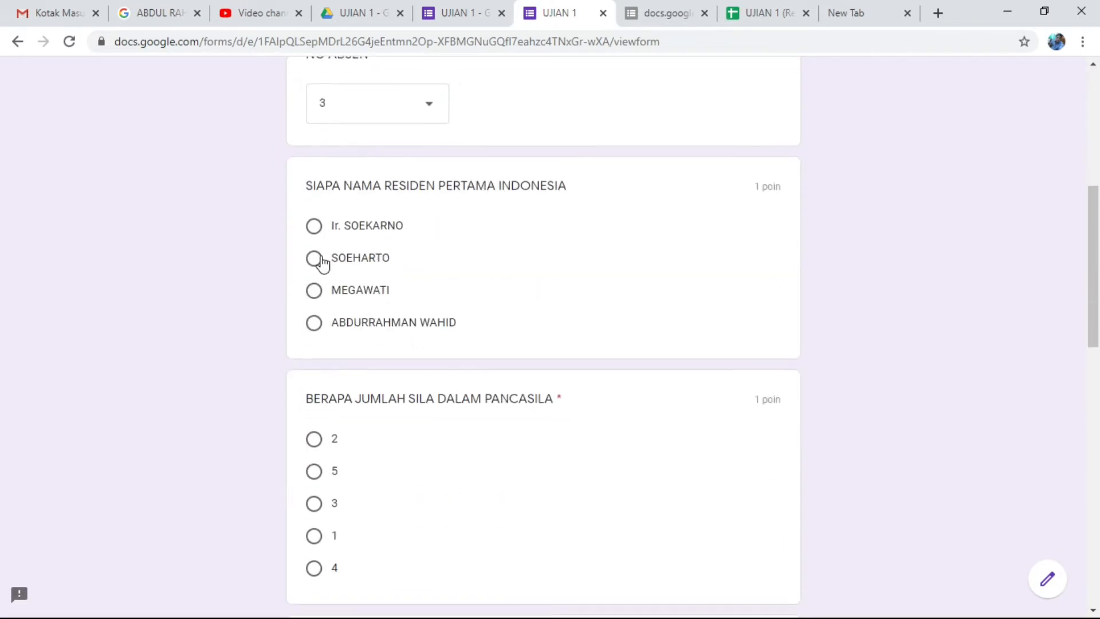
left_click(321, 261)
left_click(332, 472)
scroll(373, 483, "down", 7)
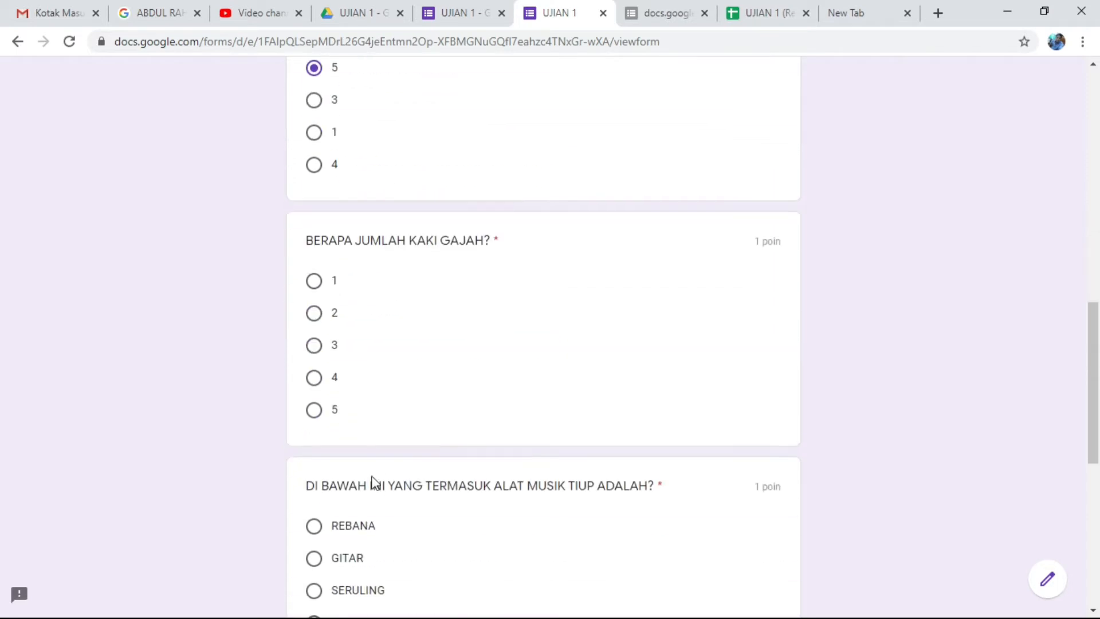
left_click(315, 344)
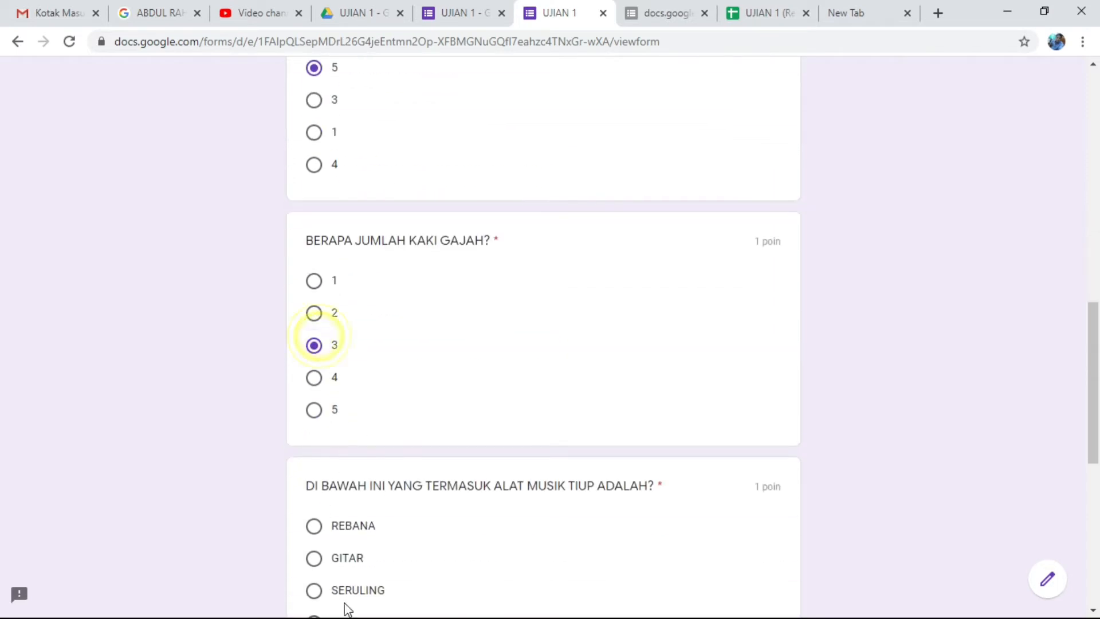
left_click(320, 559)
scroll(351, 515, "down", 5)
left_click(336, 448)
scroll(367, 476, "down", 3)
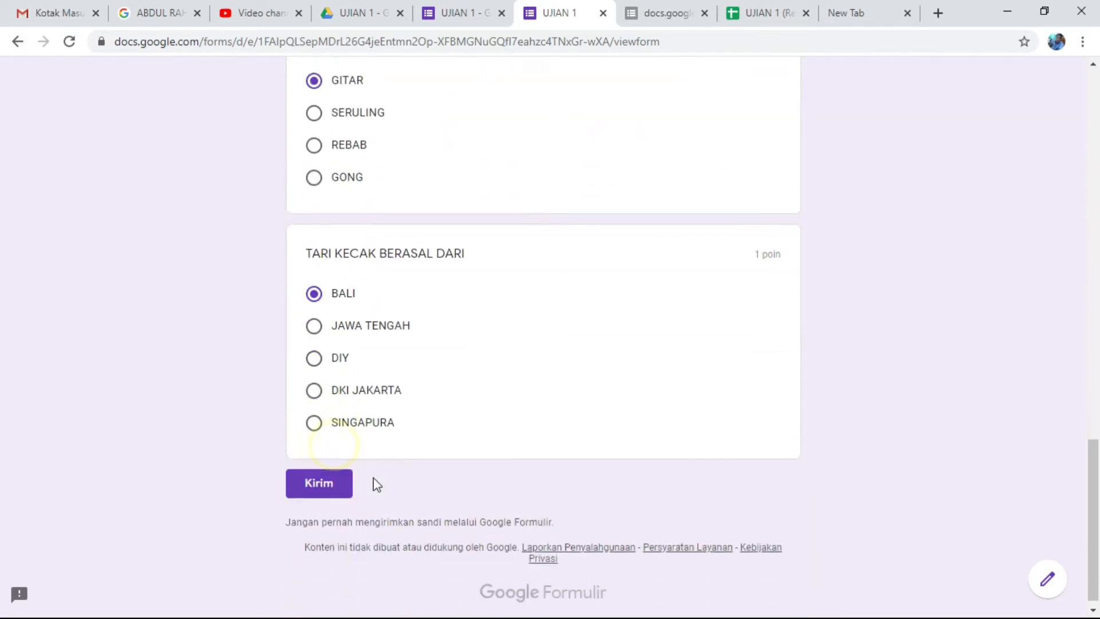
left_click(334, 480)
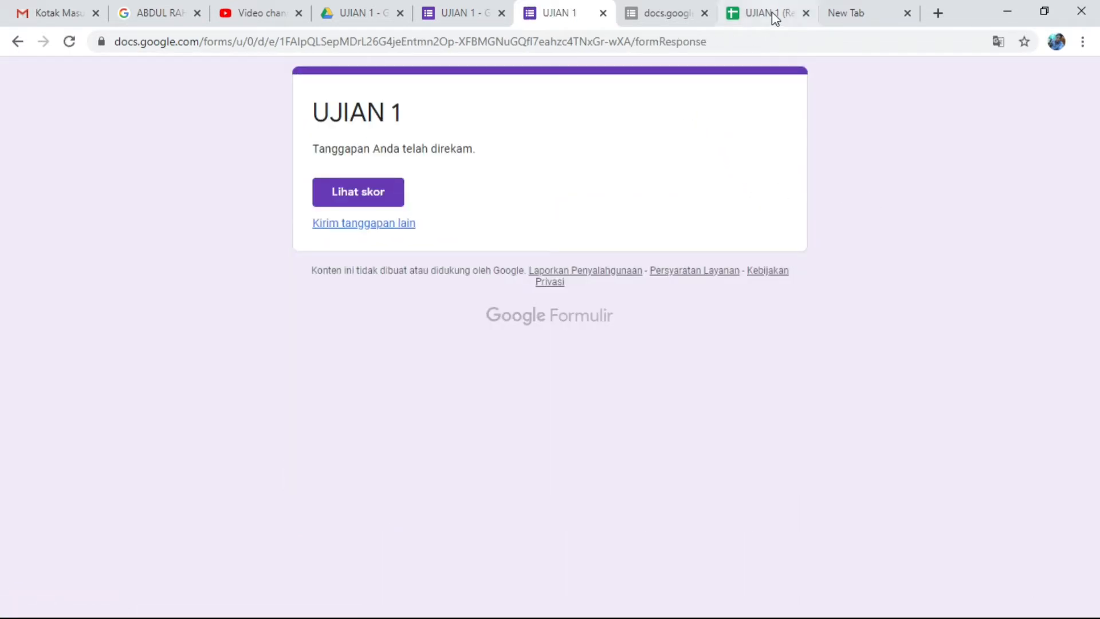
Step: Compare the order of the entries in Form Responses 1 with Sheet2 of the UJIAN 1 (Respons) spreadsheet in Google Sheets
left_click(759, 14)
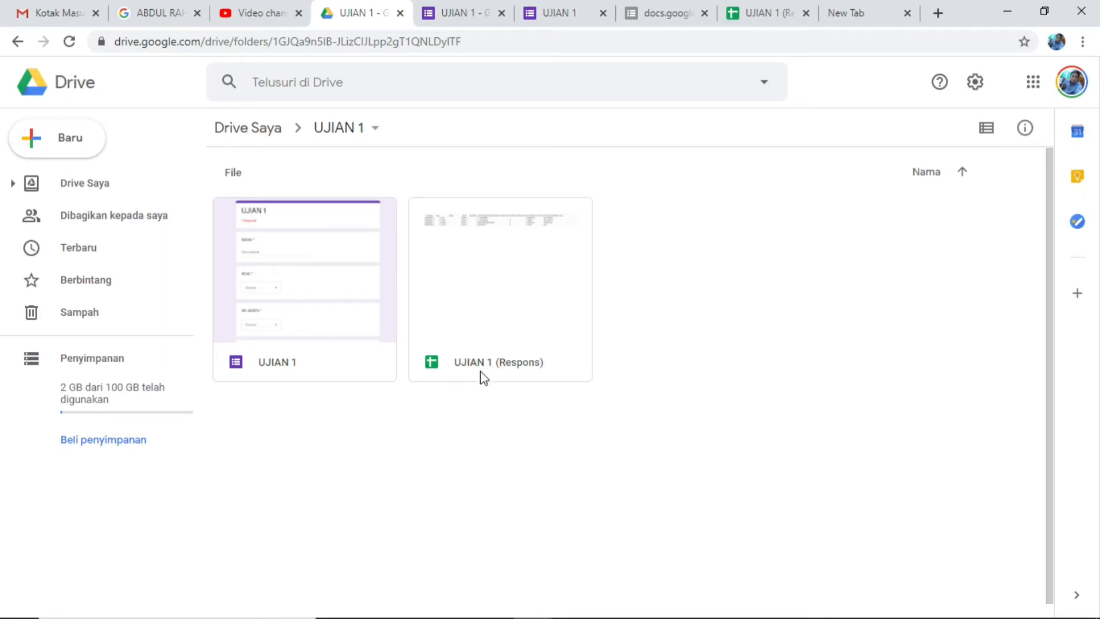
left_click(775, 17)
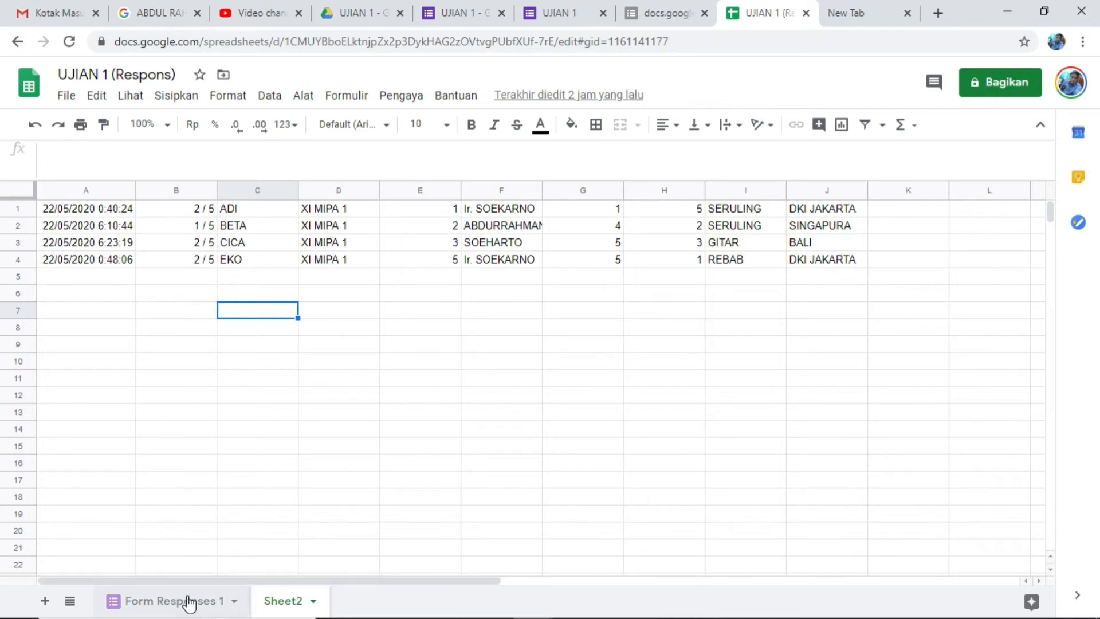
left_click(173, 605)
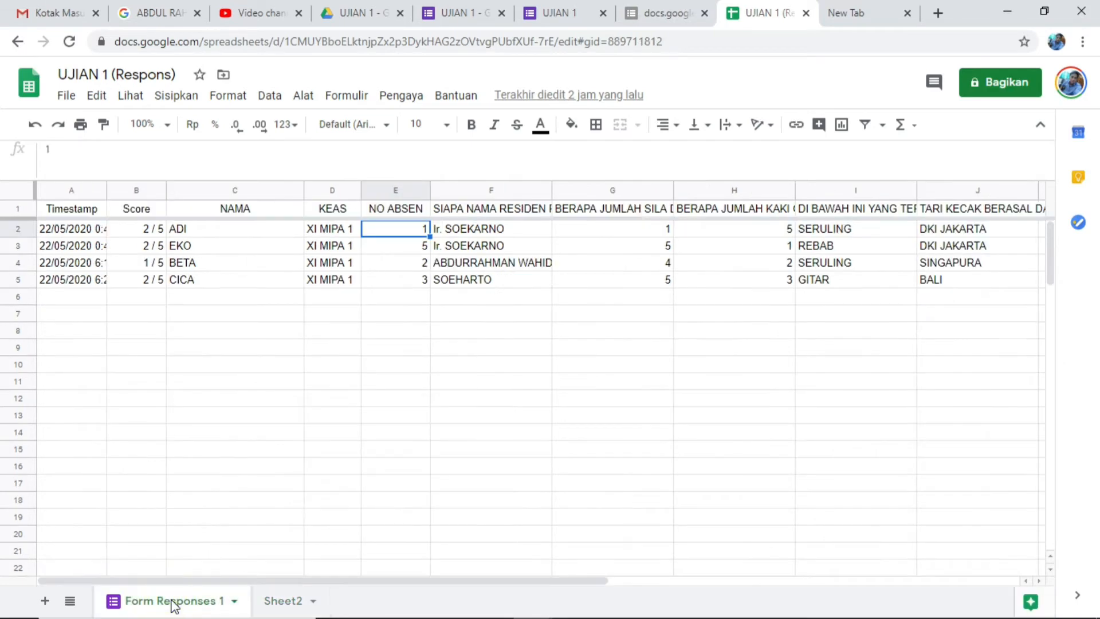
left_click(500, 580)
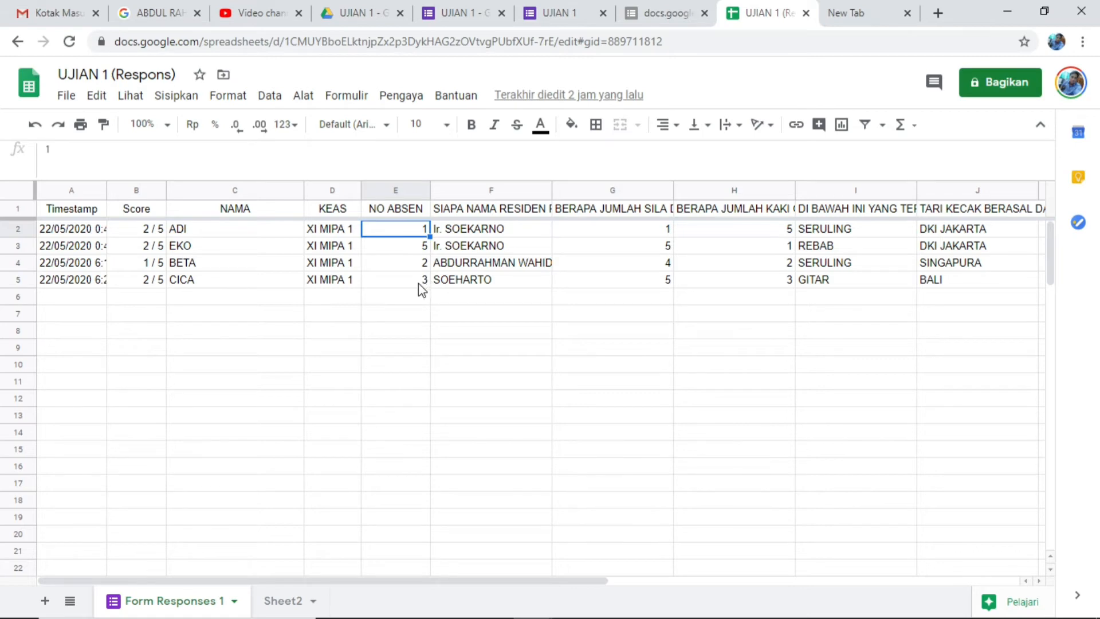
left_click(283, 601)
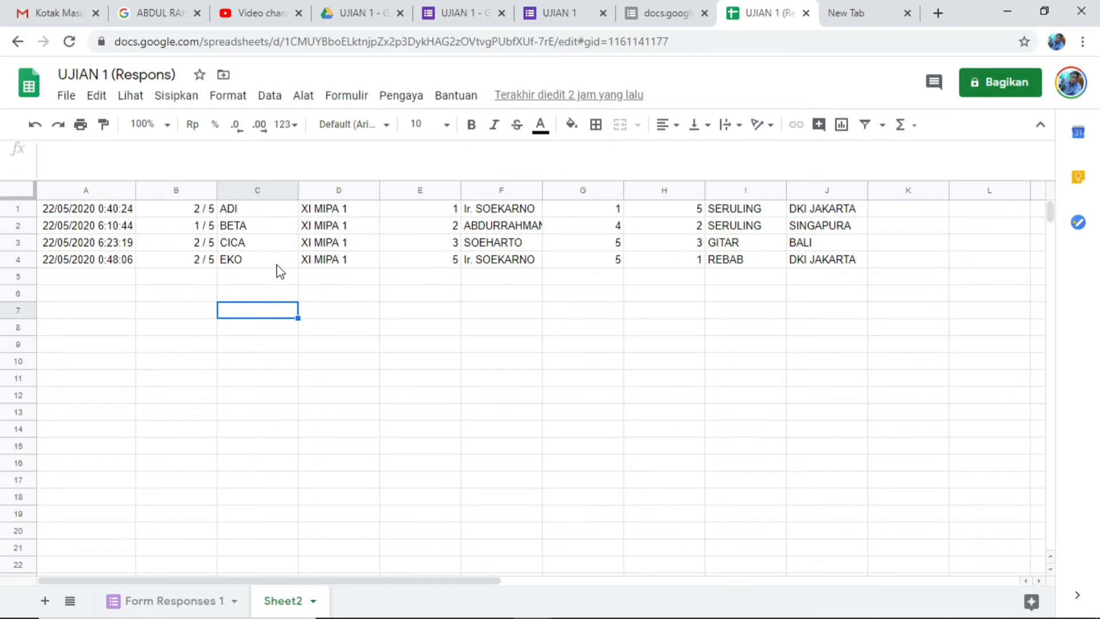
Step: Examine the SORT formula in cell A1 of Sheet2 and the column and row extent of Form Responses 1 it refers to
left_click(102, 211)
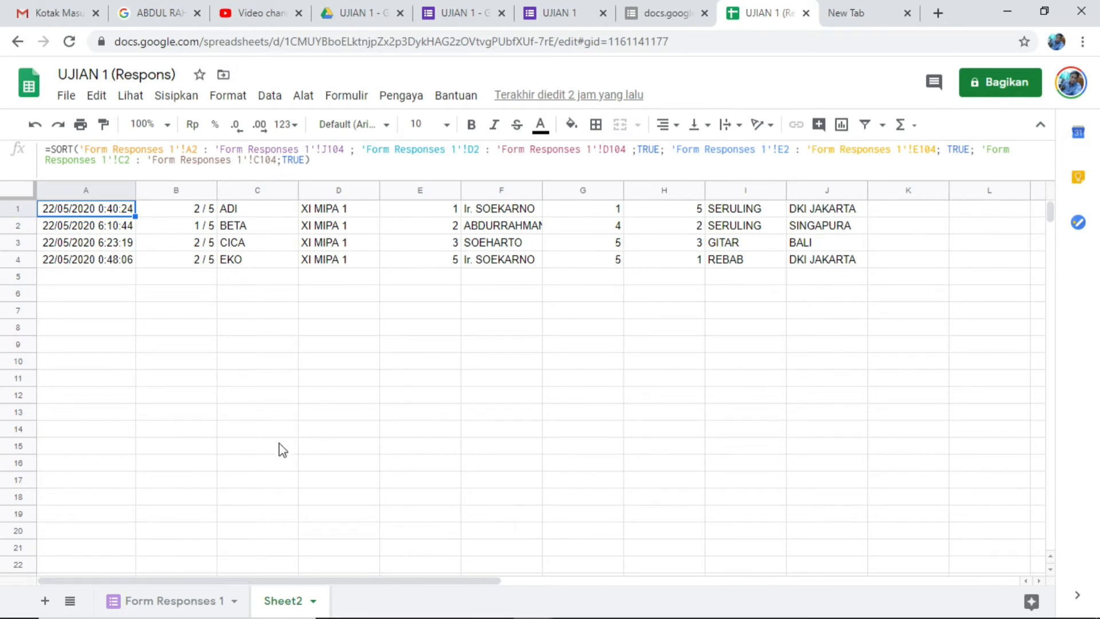
left_click(181, 602)
left_click(275, 606)
left_click(188, 602)
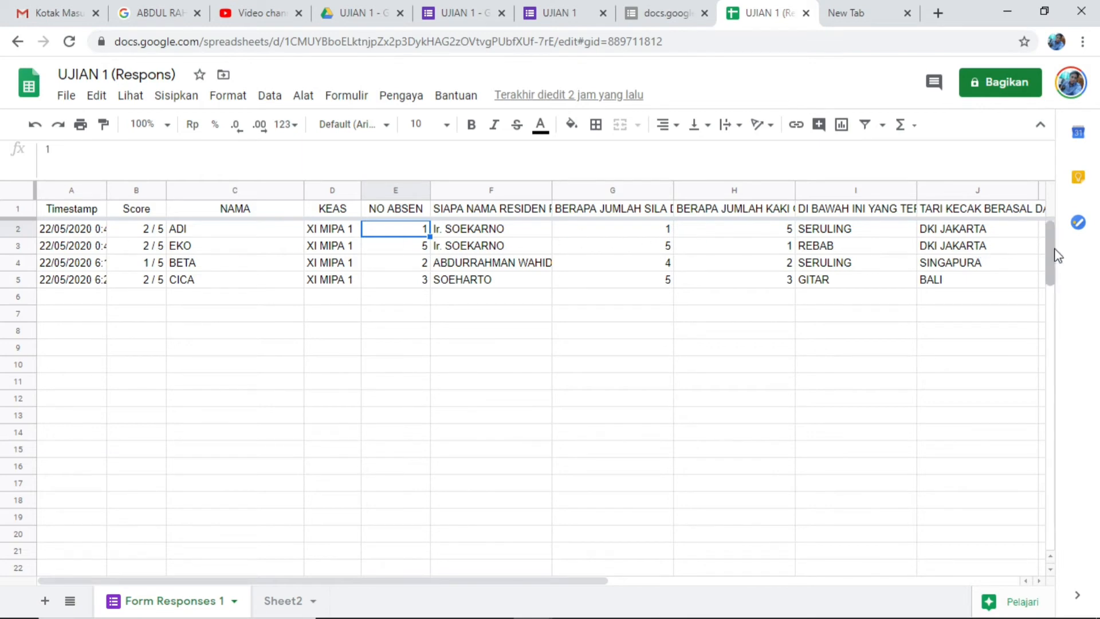
left_click_drag(544, 581, 655, 584)
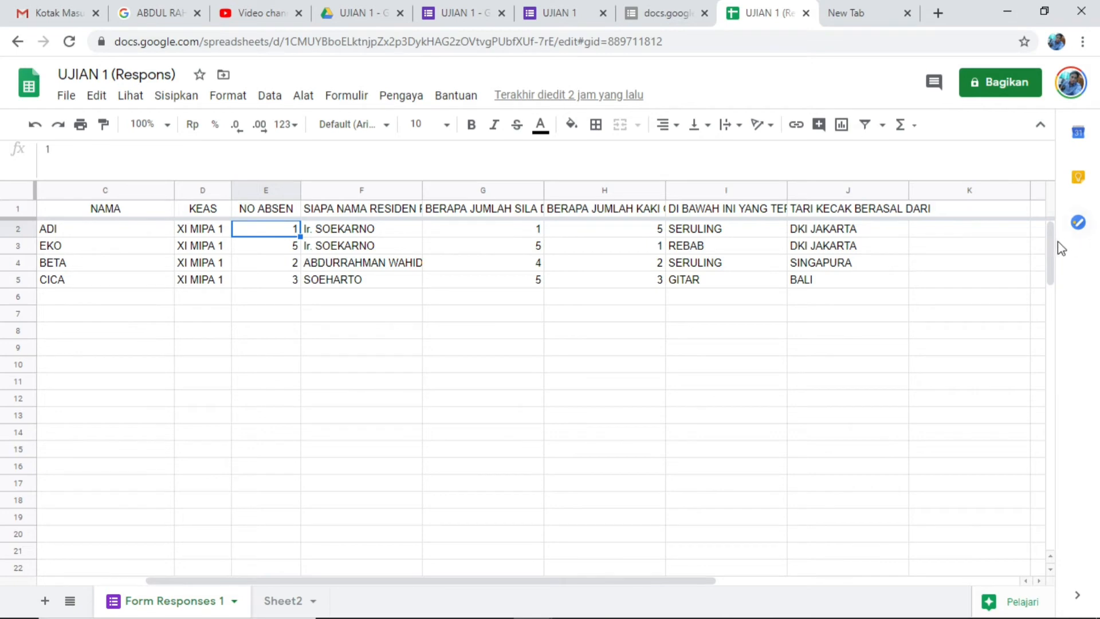
left_click_drag(1051, 240, 1051, 522)
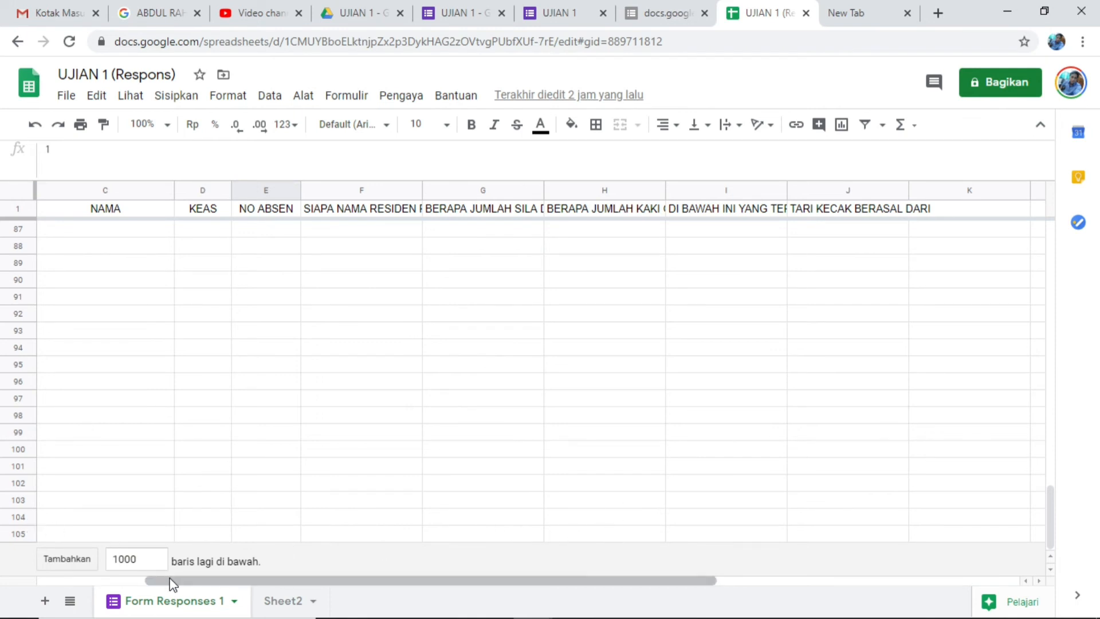
Step: Check the D2 sort reference in the Sheet2 formula against the KEAS column of Form Responses 1, leaving the formula unedited
left_click(280, 600)
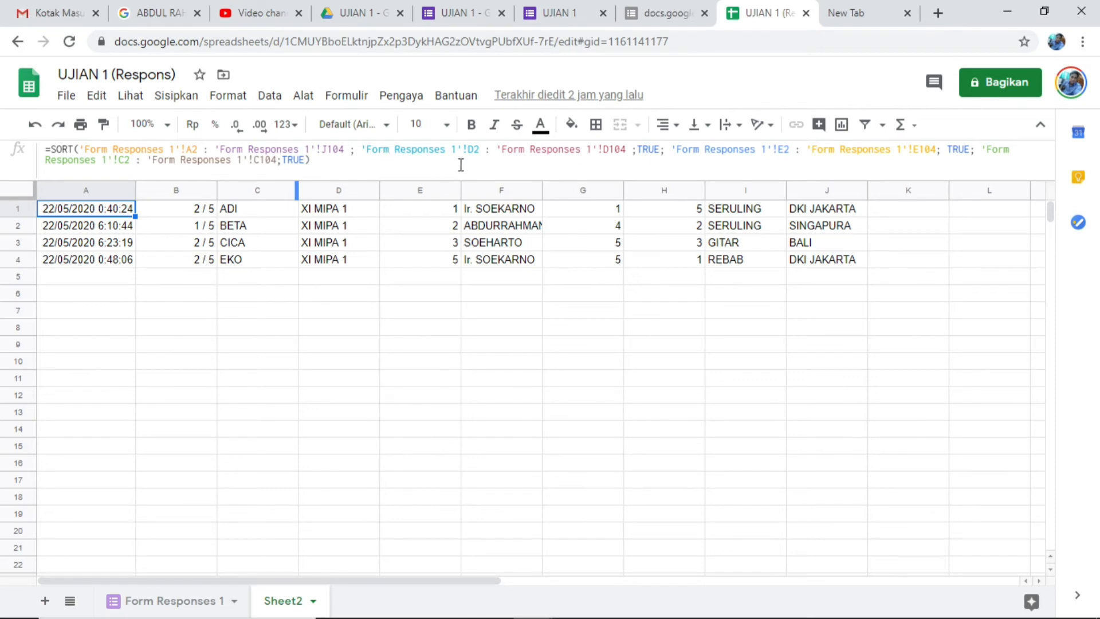
left_click_drag(469, 152, 474, 151)
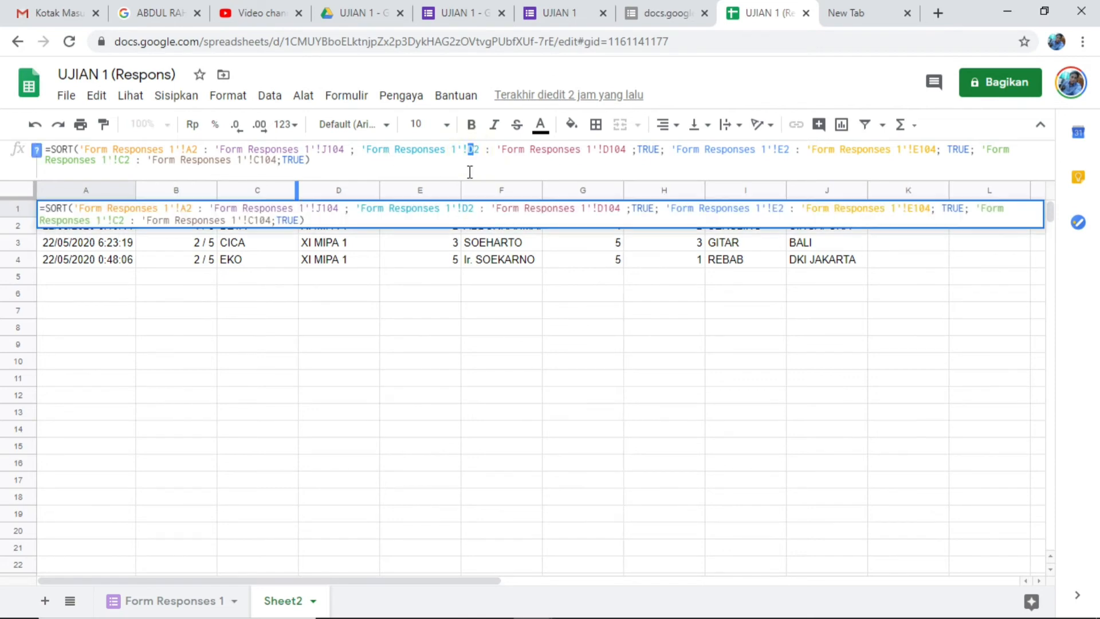
left_click(179, 602)
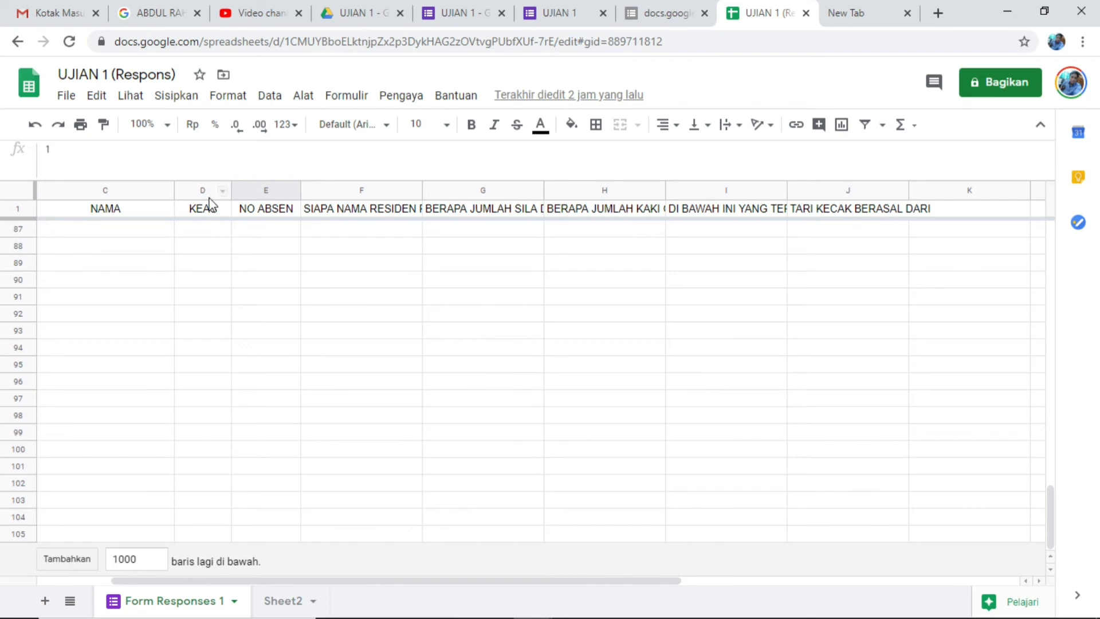
left_click_drag(1054, 504, 1039, 242)
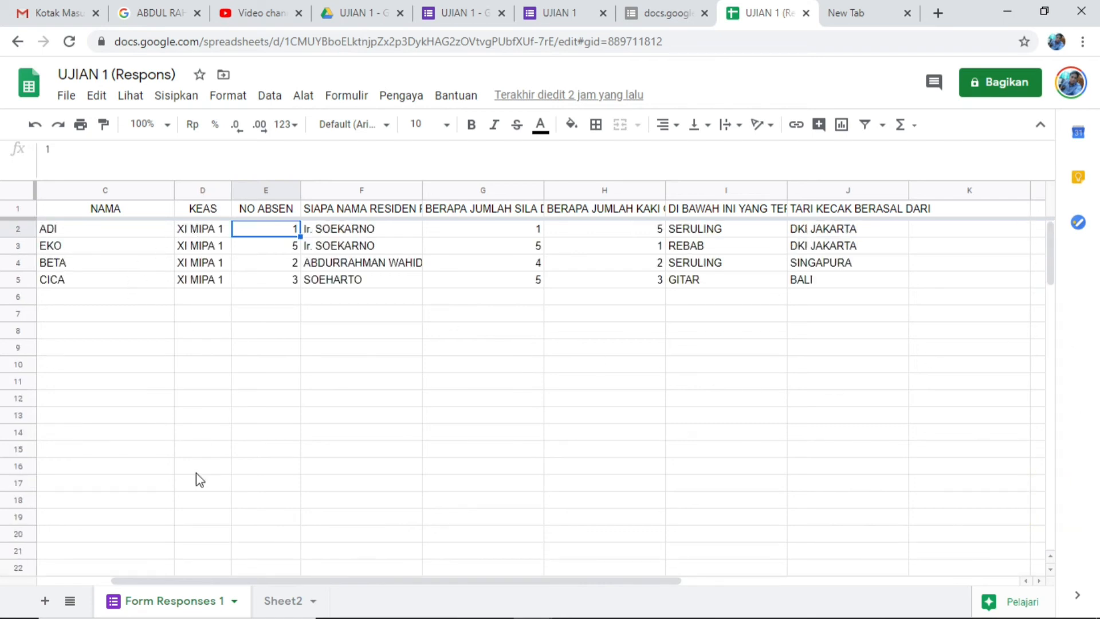
left_click_drag(1050, 233, 1018, 253)
left_click(283, 600)
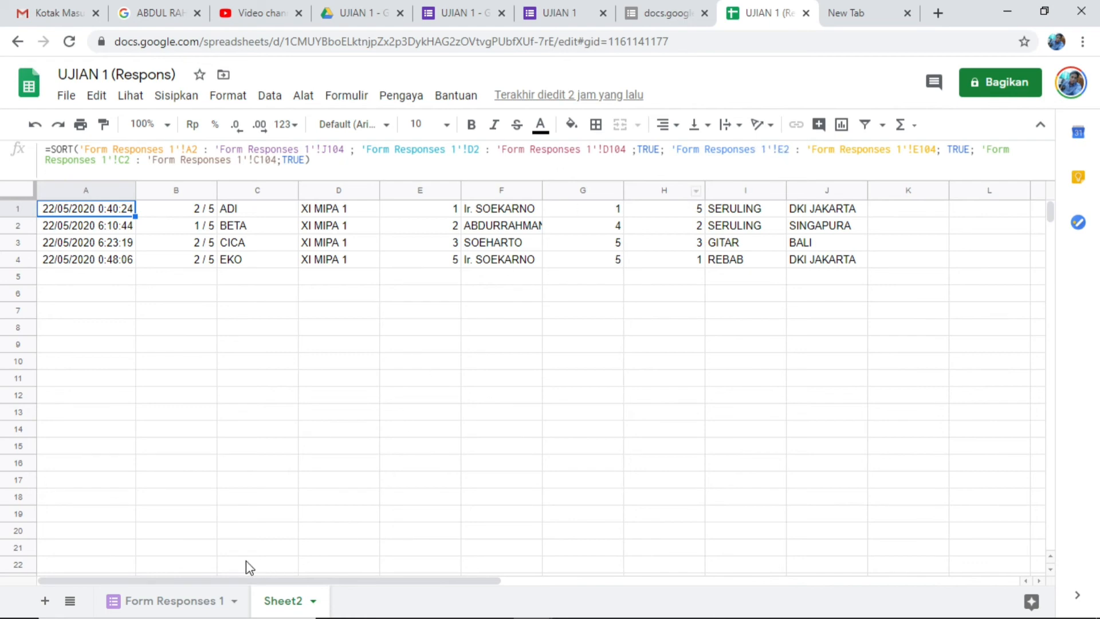
Step: Check the E2 and C2 sort references in the Sheet2 formula against the NO ABSEN and NAMA columns of Form Responses 1
left_click(194, 606)
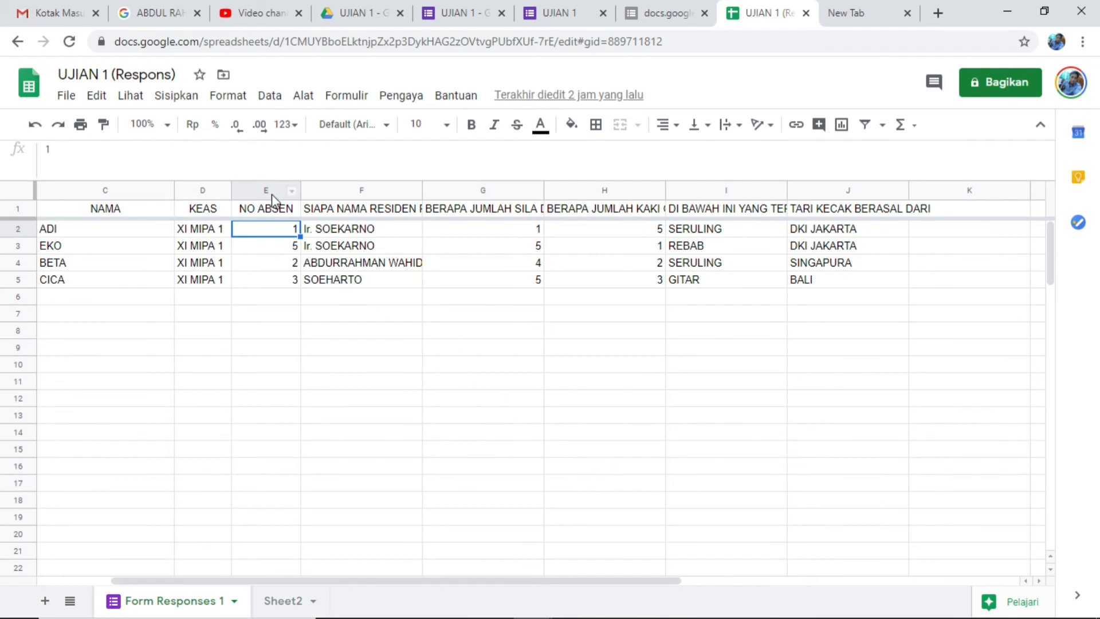
left_click(280, 601)
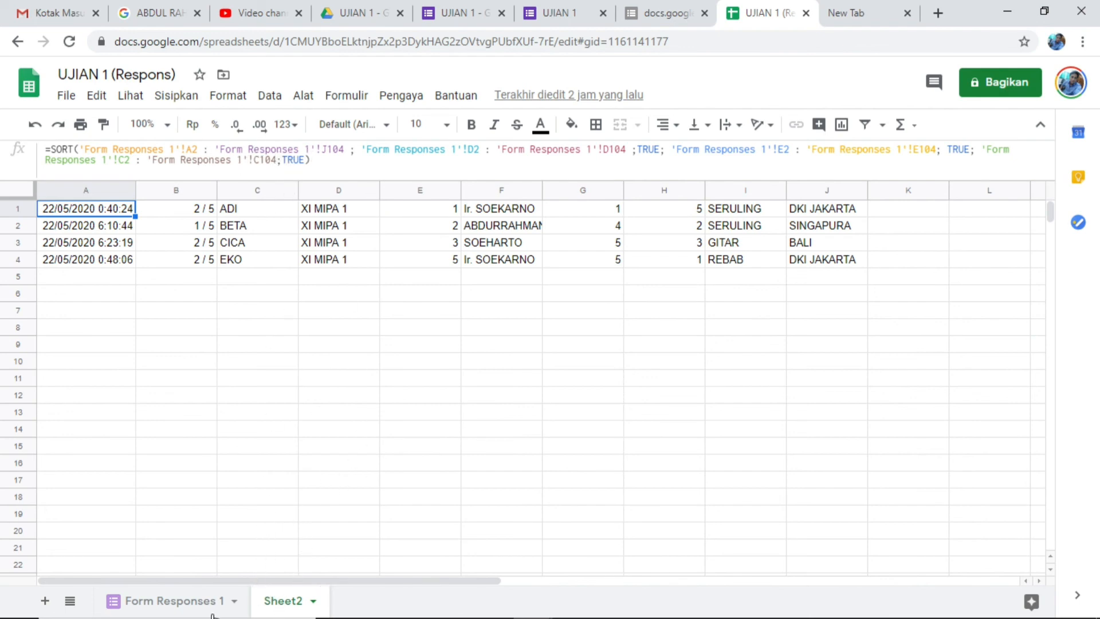
left_click(176, 609)
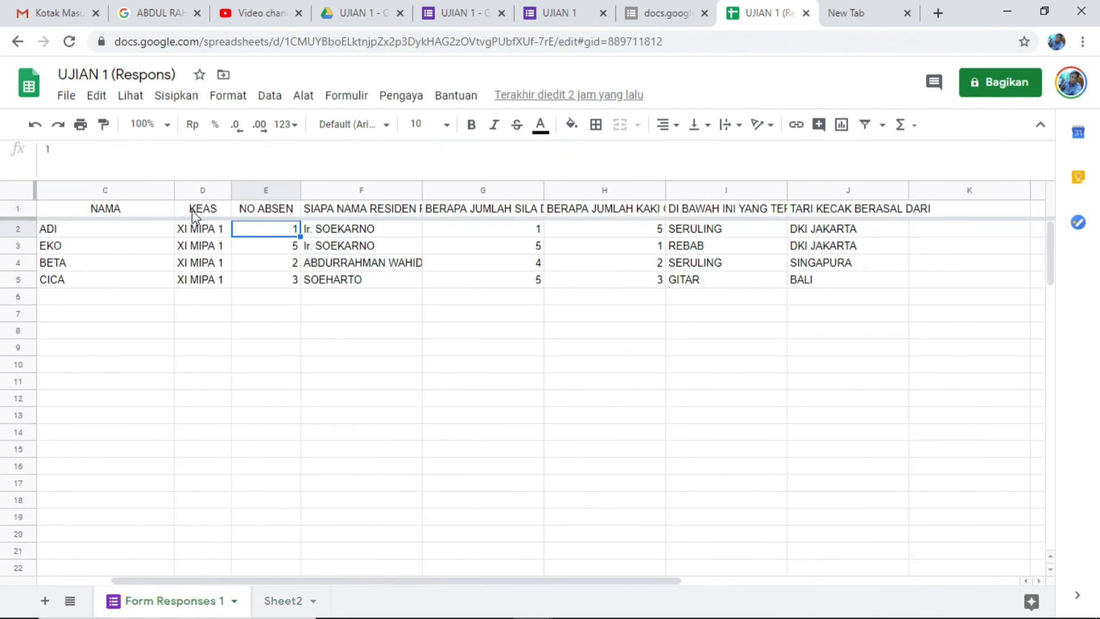
left_click(272, 602)
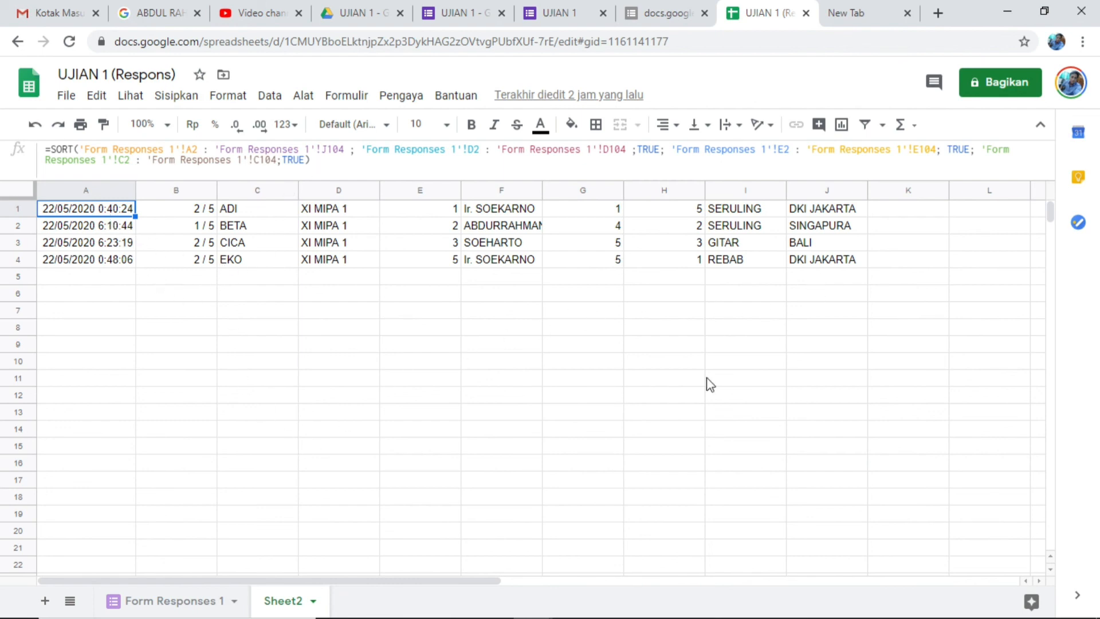
Step: Review the response rows in Form Responses 1 once more against the rows the SORT formula lists in Sheet2
left_click(182, 603)
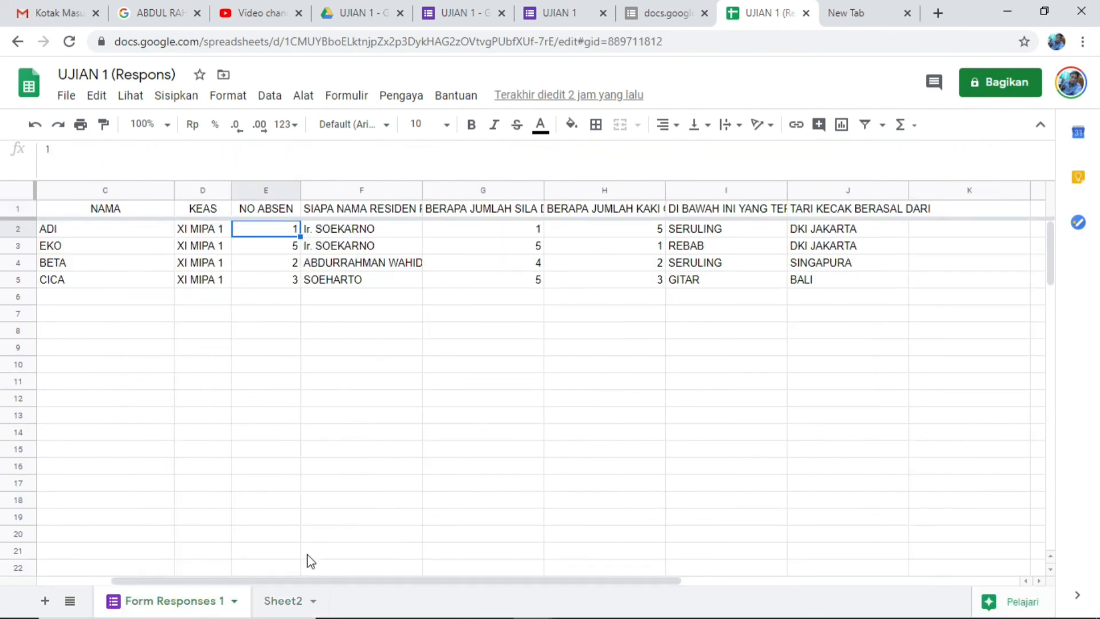
left_click(280, 601)
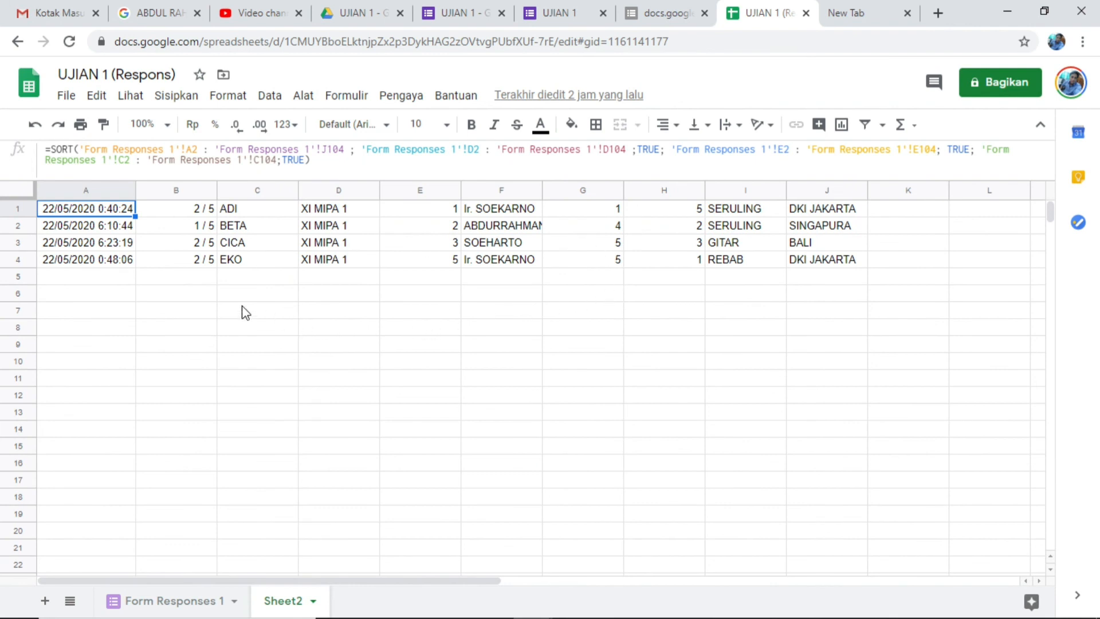
left_click(153, 298)
left_click(103, 295)
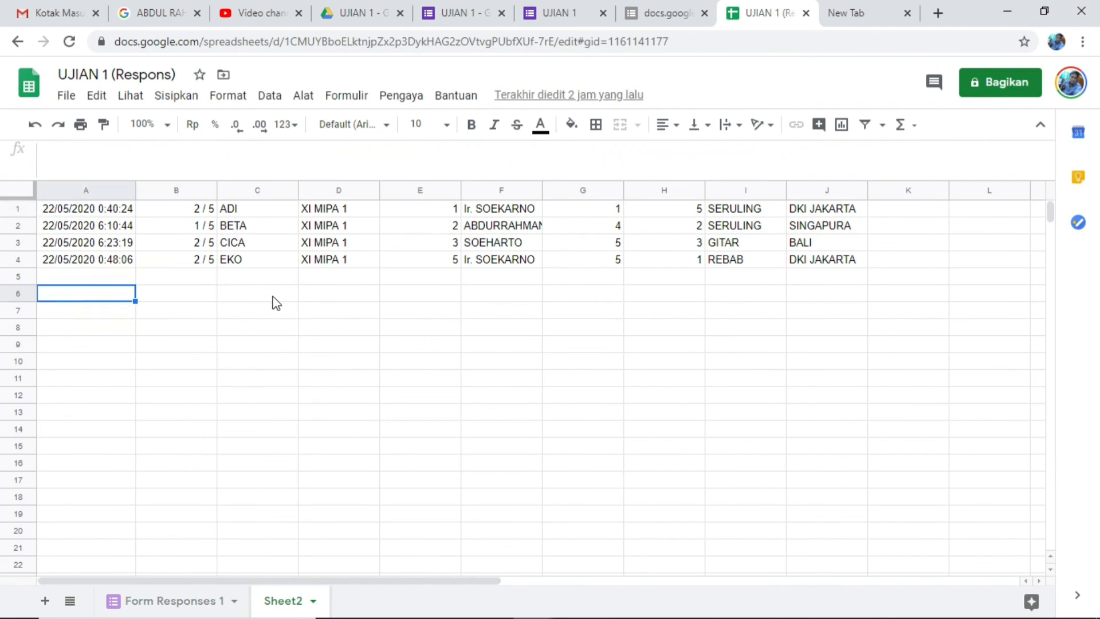
left_click(286, 331)
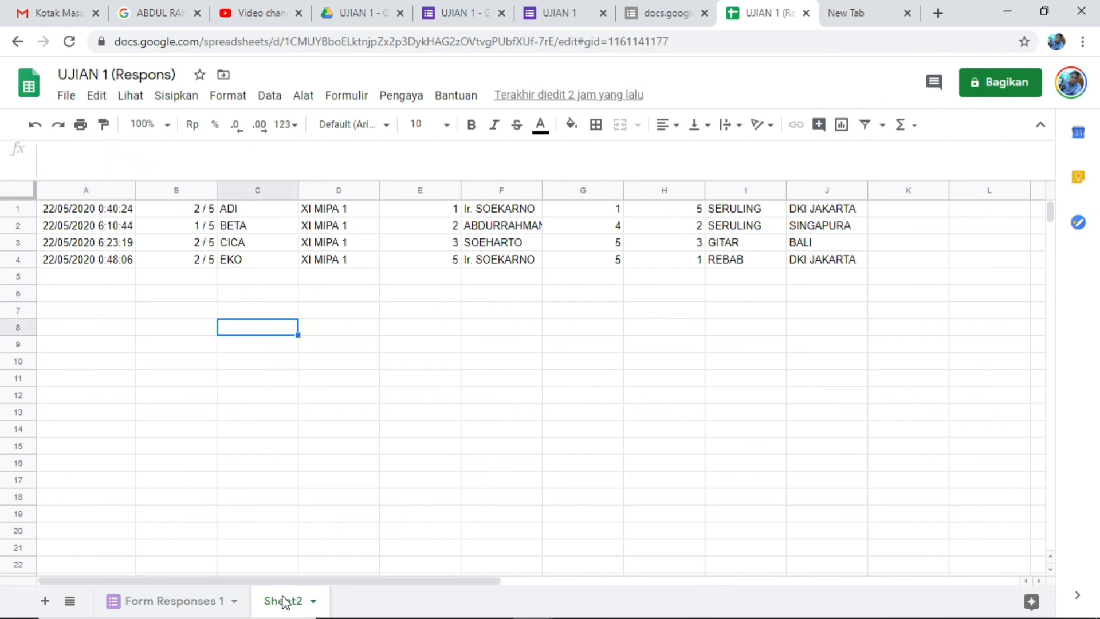